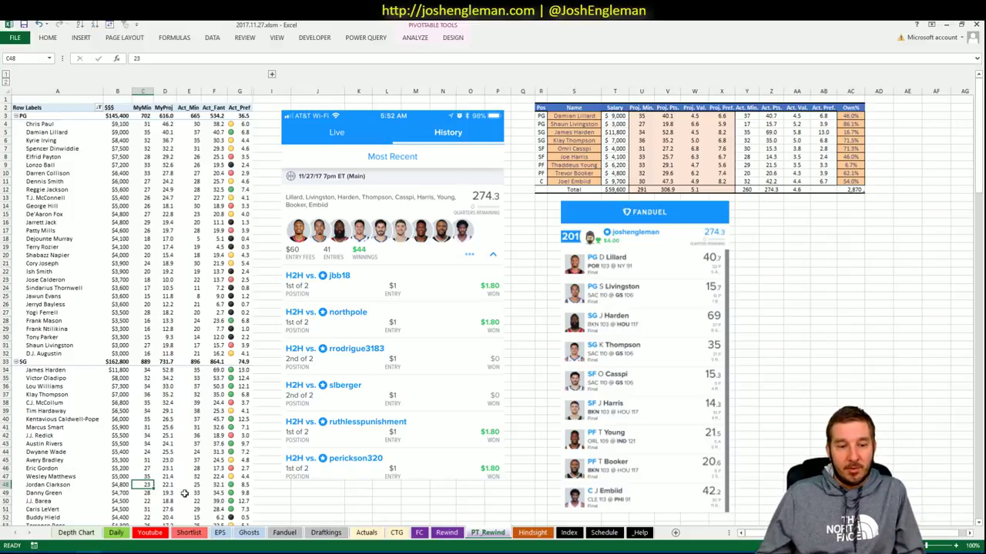
Show PT_Rewind's contest history: $60 in entry fees over 41 entries, $44 won.
{"action": "mouse_move", "coordinate": [114, 552]}
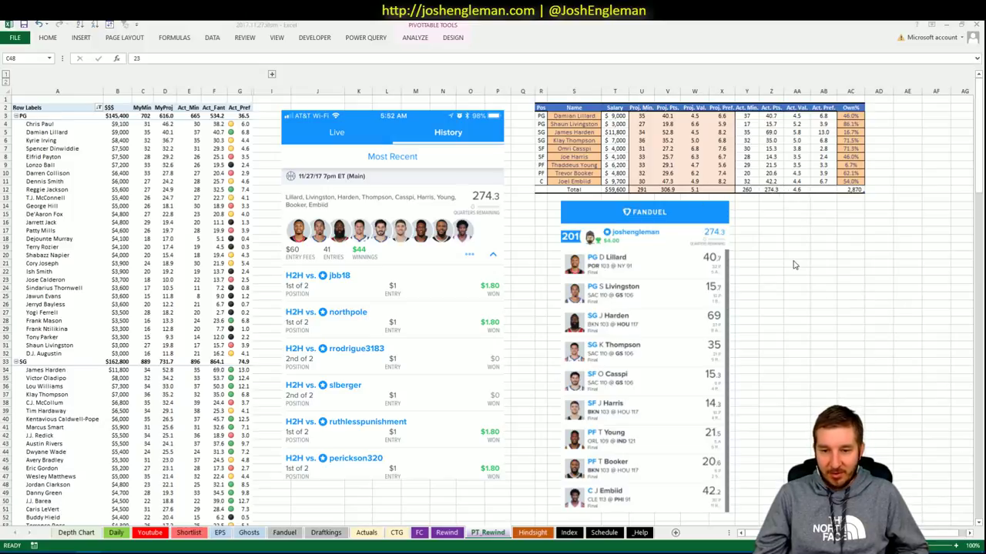
{"action": "key", "text": "alt+Tab"}
{"action": "left_click", "coordinate": [266, 183]}
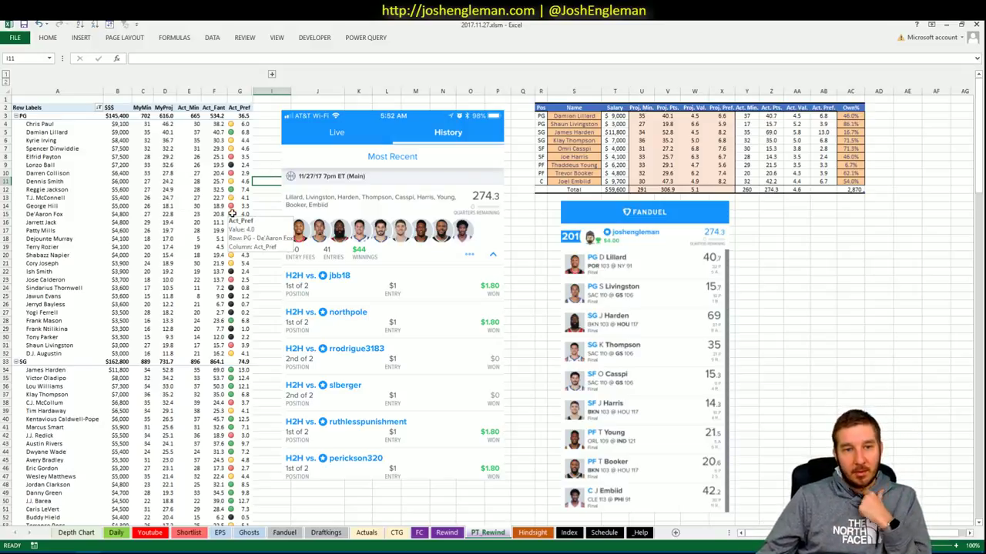
{"action": "left_click", "coordinate": [264, 217]}
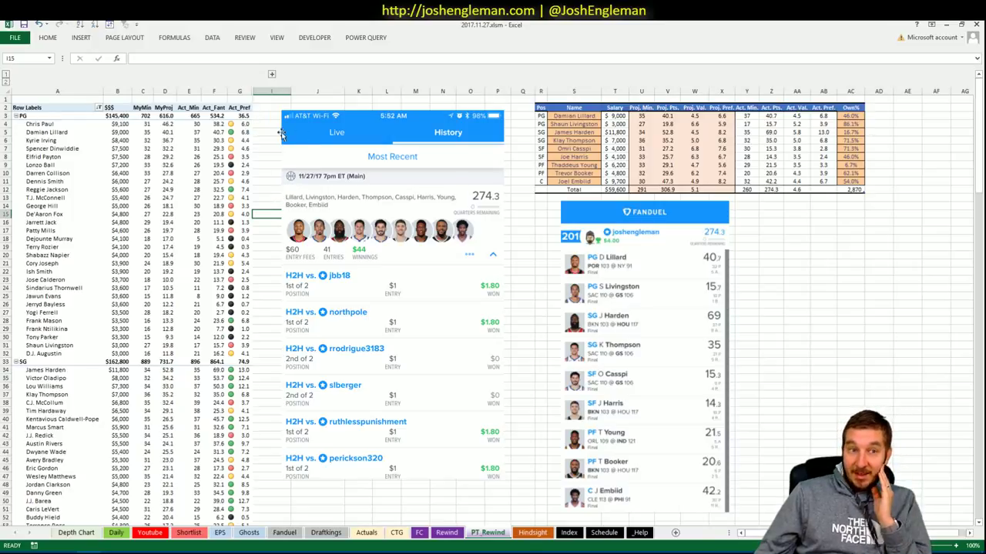
Review the PG rows, checking Lonzo Ball's $7,200 salary and 2.4 Act_Pref value.
{"action": "left_click", "coordinate": [266, 190]}
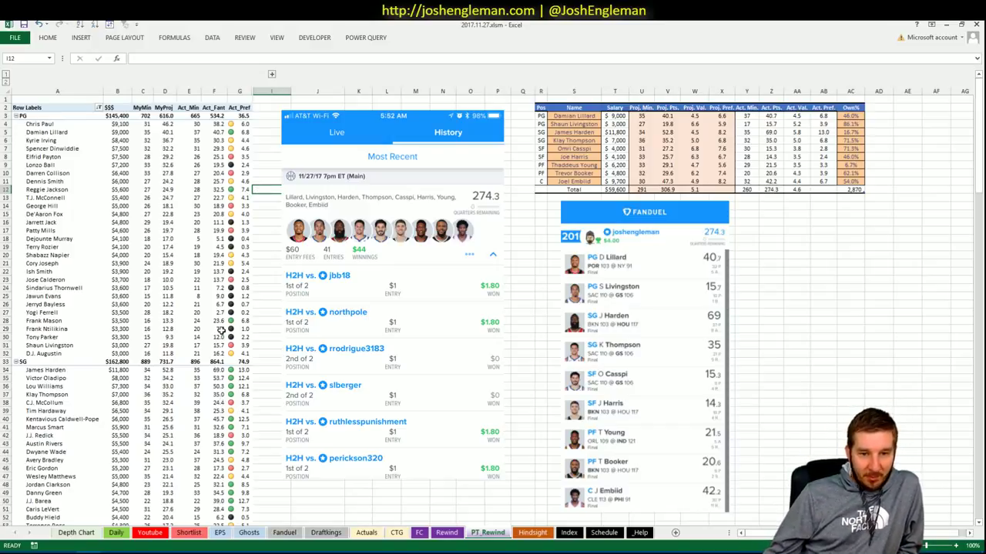
{"action": "mouse_move", "coordinate": [232, 316]}
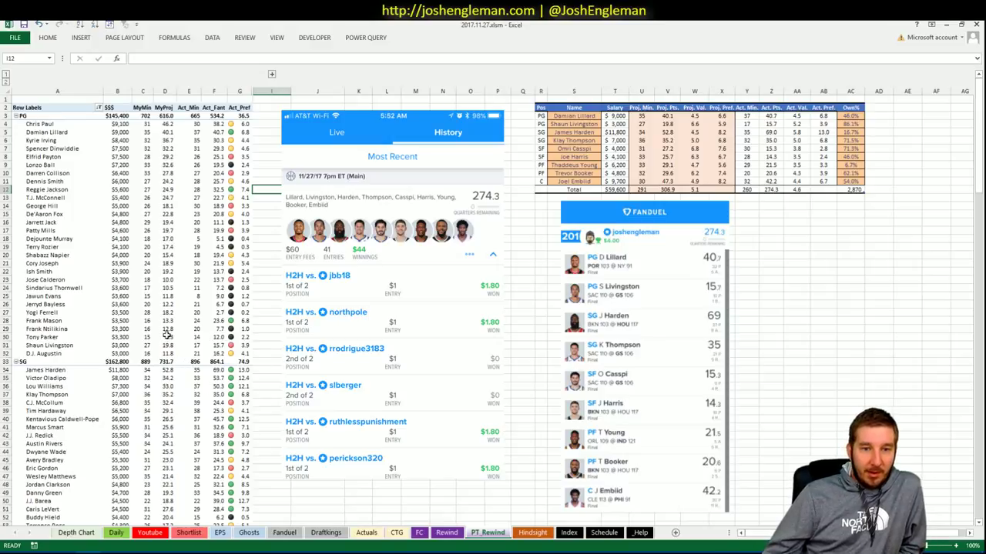
{"action": "mouse_move", "coordinate": [179, 279]}
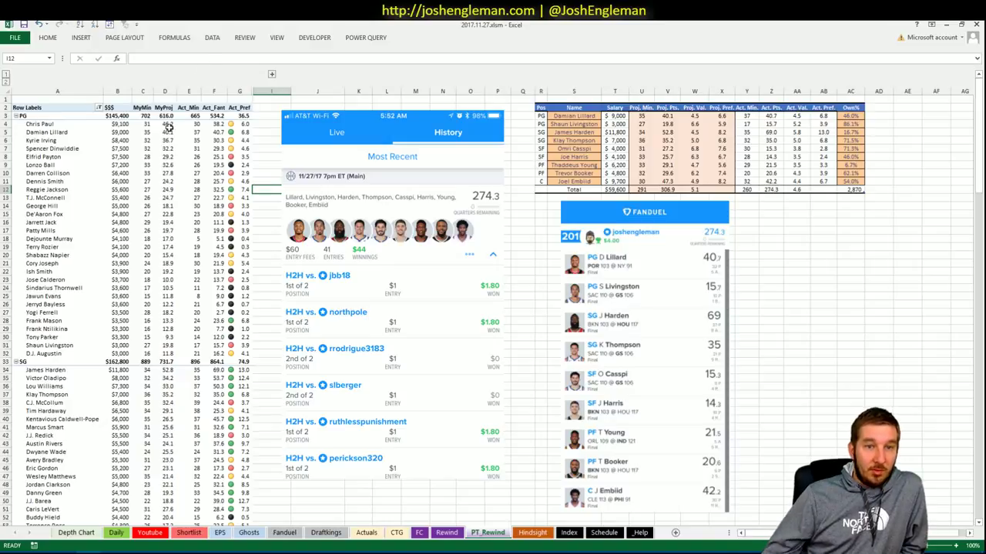
{"action": "left_click", "coordinate": [231, 166]}
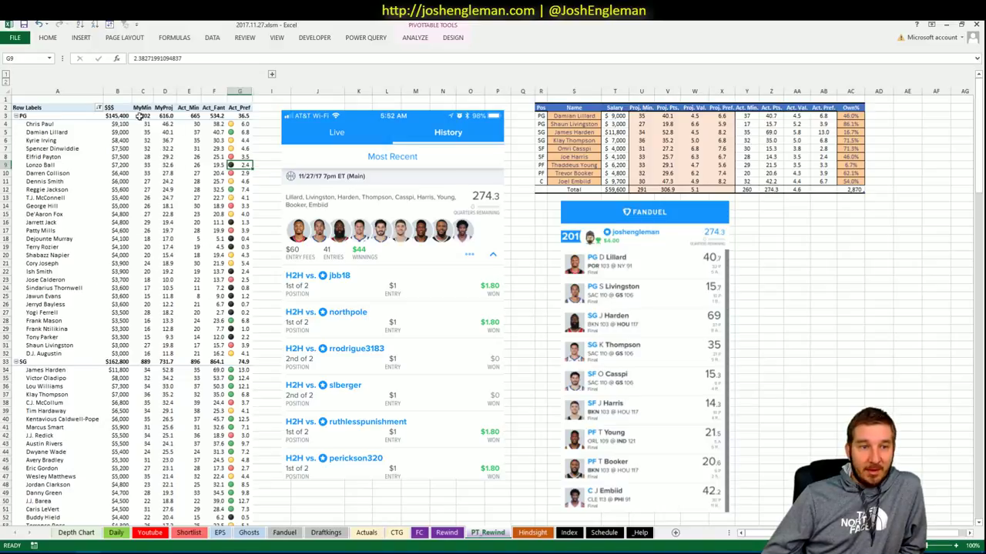
Select cell I19 and scroll down to the shooting guard rows of the pivot.
{"action": "left_click", "coordinate": [267, 246]}
{"action": "scroll", "coordinate": [266, 248], "scroll_direction": "down", "scroll_amount": 6}
{"action": "scroll", "coordinate": [267, 248], "scroll_direction": "down", "scroll_amount": 3}
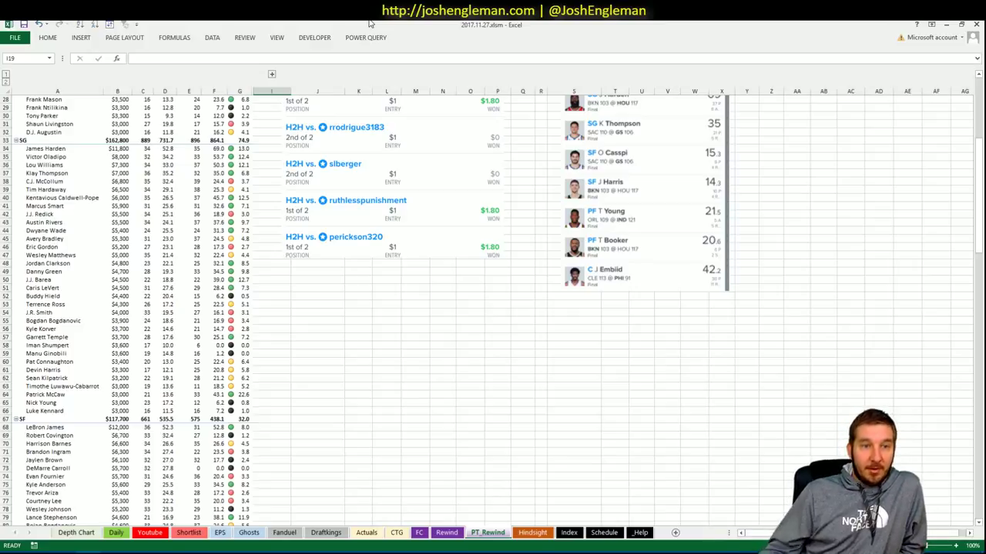
{"action": "mouse_move", "coordinate": [240, 148]}
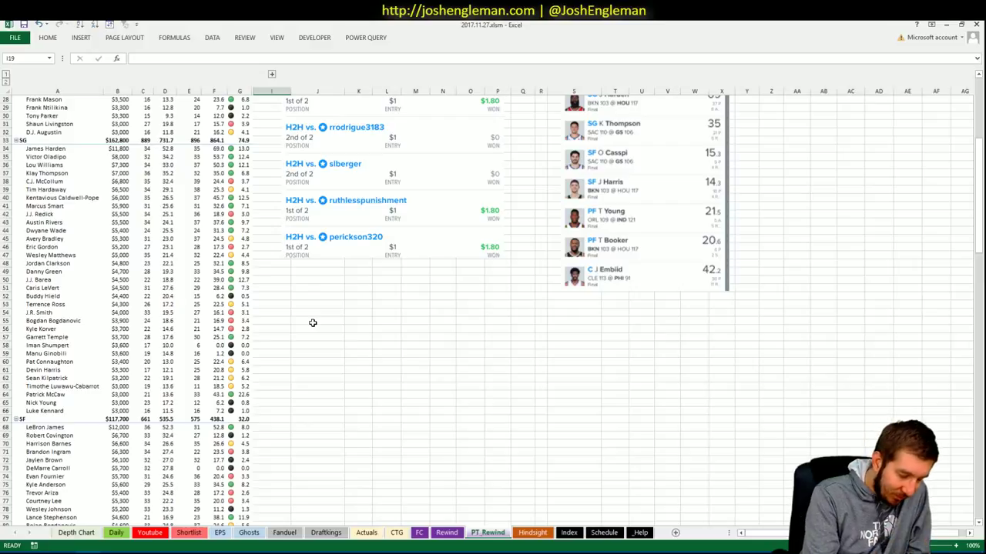
Scroll down past the small forwards to the power forward group.
{"action": "scroll", "coordinate": [313, 323], "scroll_direction": "down", "scroll_amount": 12}
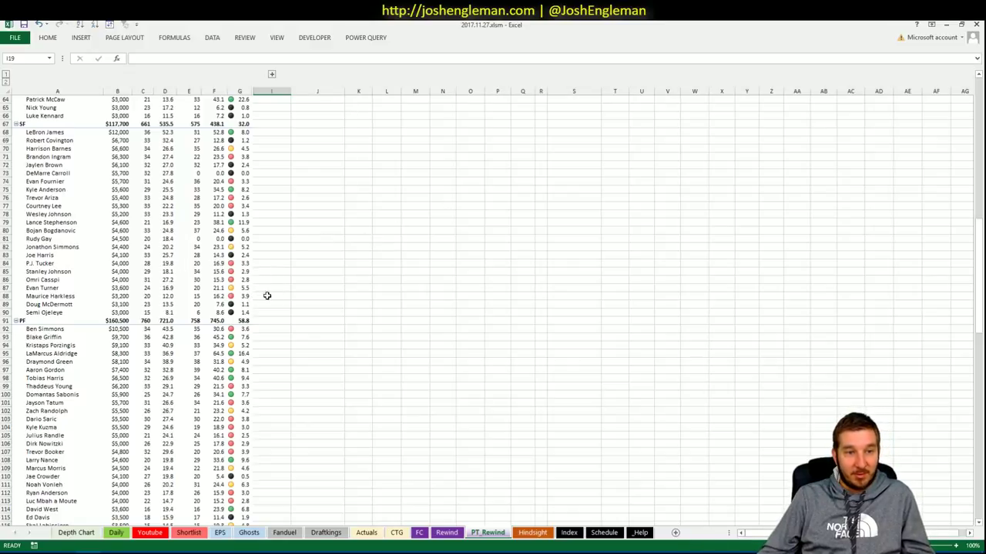
{"action": "scroll", "coordinate": [293, 282], "scroll_direction": "down", "scroll_amount": 7}
Scroll down to the center group, showing Andre Drummond at $8,900 and 70.4 points.
{"action": "scroll", "coordinate": [295, 281], "scroll_direction": "down", "scroll_amount": 1}
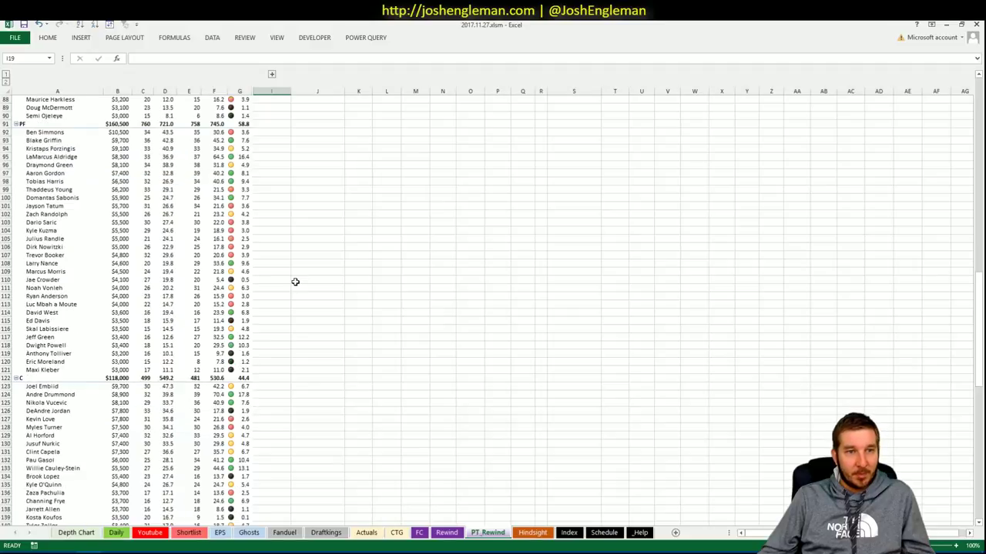
{"action": "scroll", "coordinate": [294, 282], "scroll_direction": "down", "scroll_amount": 1}
{"action": "scroll", "coordinate": [295, 282], "scroll_direction": "up", "scroll_amount": 1}
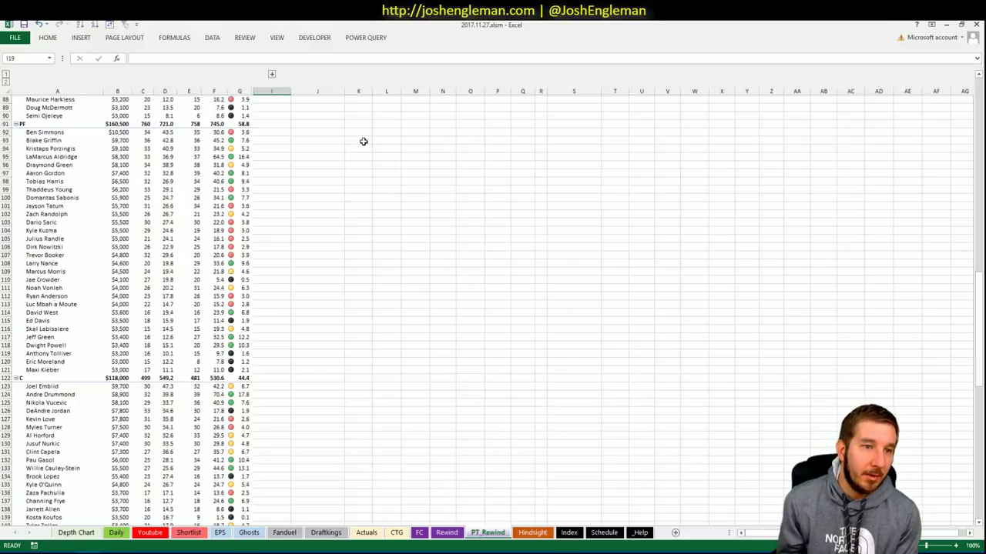
Scroll through the center rows and the $704,400 / 3,112.0-point Grand Total.
{"action": "scroll", "coordinate": [363, 142], "scroll_direction": "down", "scroll_amount": 10}
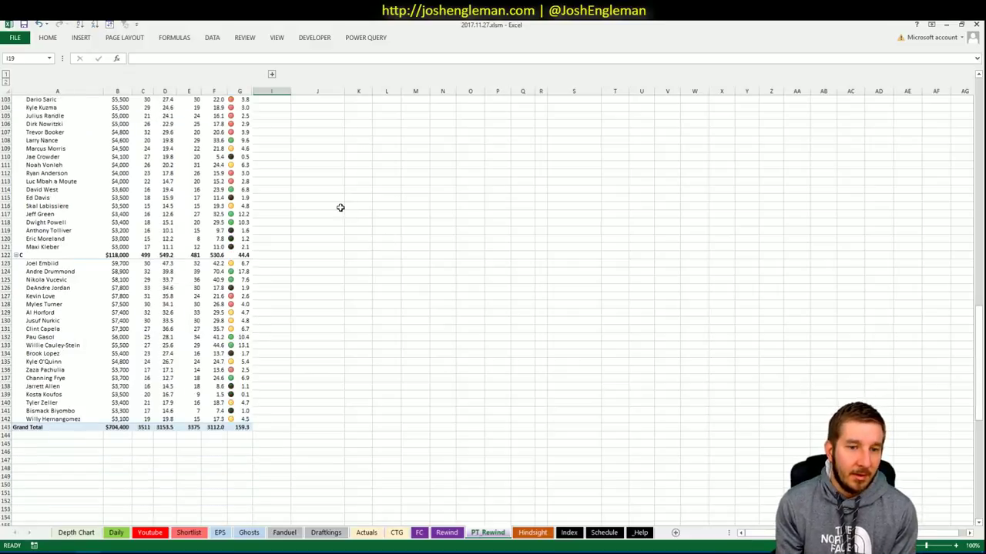
{"action": "scroll", "coordinate": [310, 195], "scroll_direction": "up", "scroll_amount": 1}
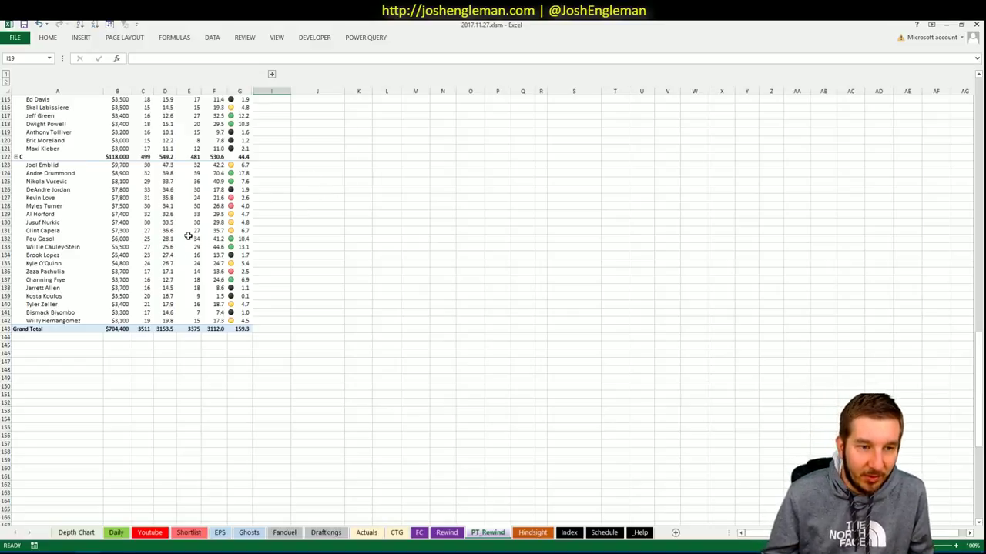
{"action": "scroll", "coordinate": [291, 276], "scroll_direction": "up", "scroll_amount": 3}
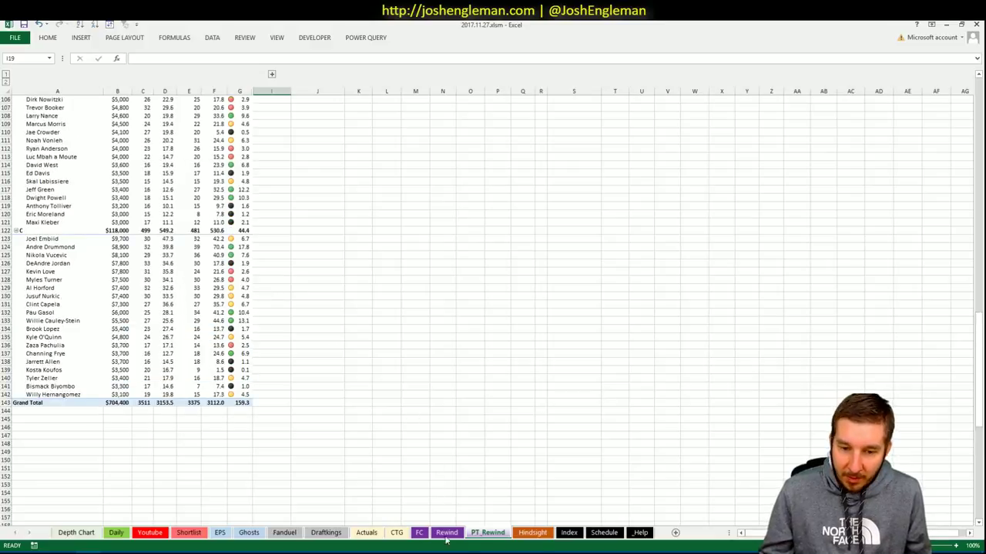
{"action": "scroll", "coordinate": [229, 336], "scroll_direction": "up", "scroll_amount": 3}
{"action": "scroll", "coordinate": [228, 336], "scroll_direction": "up", "scroll_amount": 4}
{"action": "scroll", "coordinate": [228, 337], "scroll_direction": "down", "scroll_amount": 3}
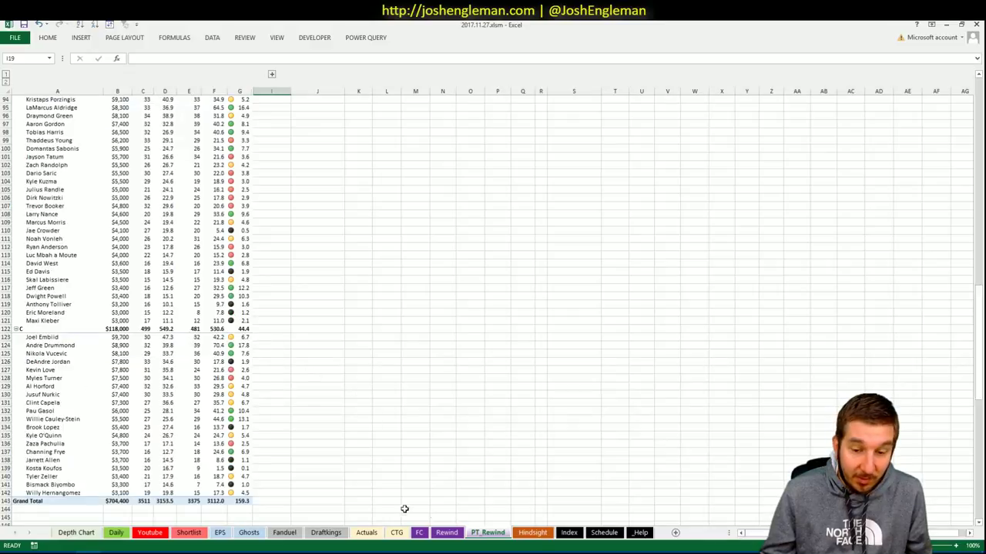
Switch to the Rewind sheet and select the Kristaps Porzingis name cell.
{"action": "left_click", "coordinate": [453, 532]}
{"action": "left_click", "coordinate": [298, 325]}
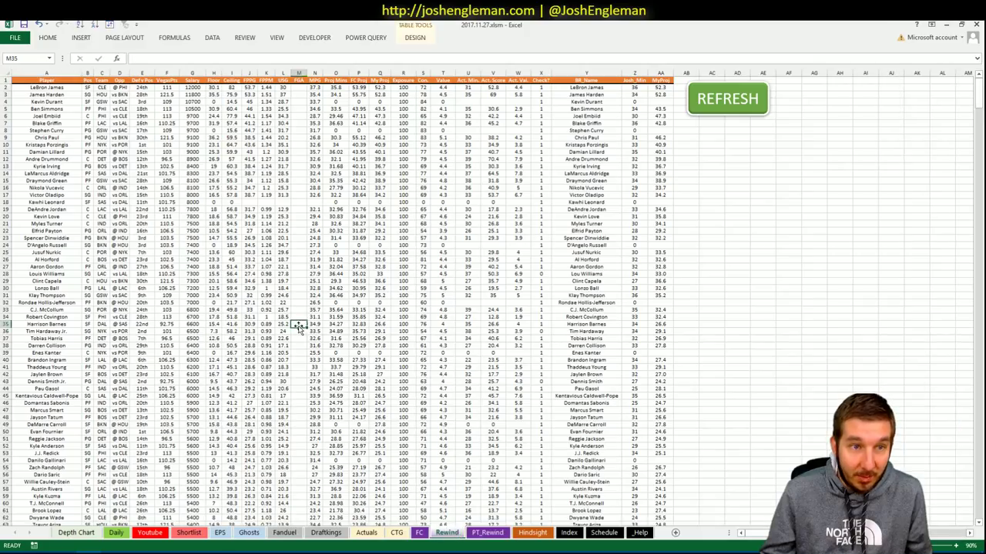
{"action": "left_click", "coordinate": [80, 144]}
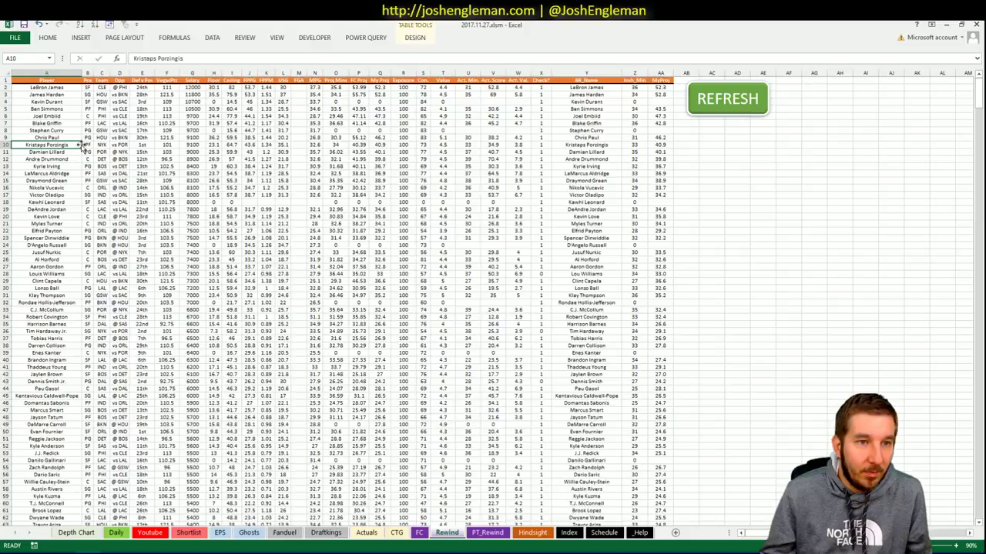
{"action": "left_click", "coordinate": [158, 157]}
Find 'black' to reach Tarik Black and select his entire row 164.
{"action": "key", "text": "ctrl+f"}
{"action": "type", "text": "black"}
{"action": "key", "text": "Return"}
{"action": "key", "text": "Escape"}
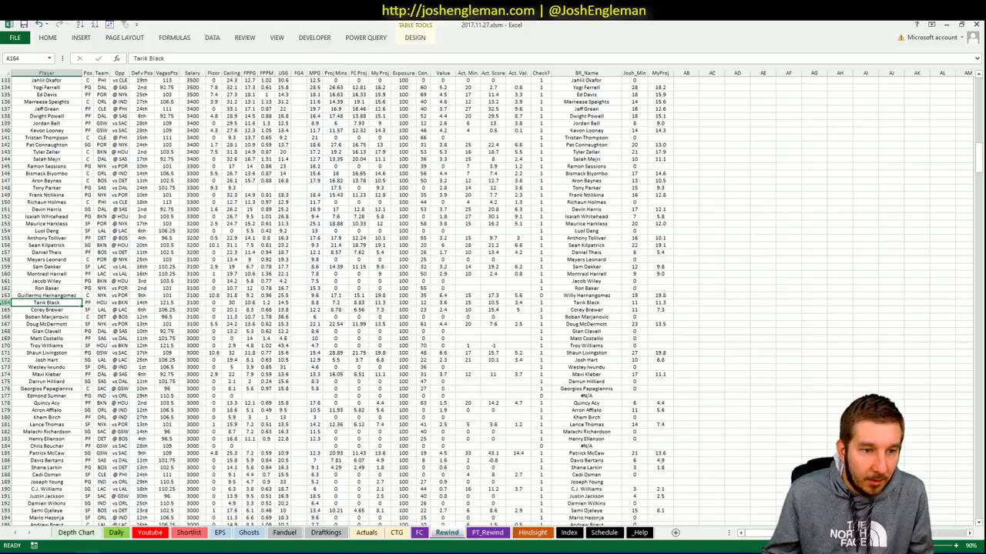
{"action": "key", "text": "shift+space"}
{"action": "scroll", "coordinate": [644, 282], "scroll_direction": "up", "scroll_amount": 5}
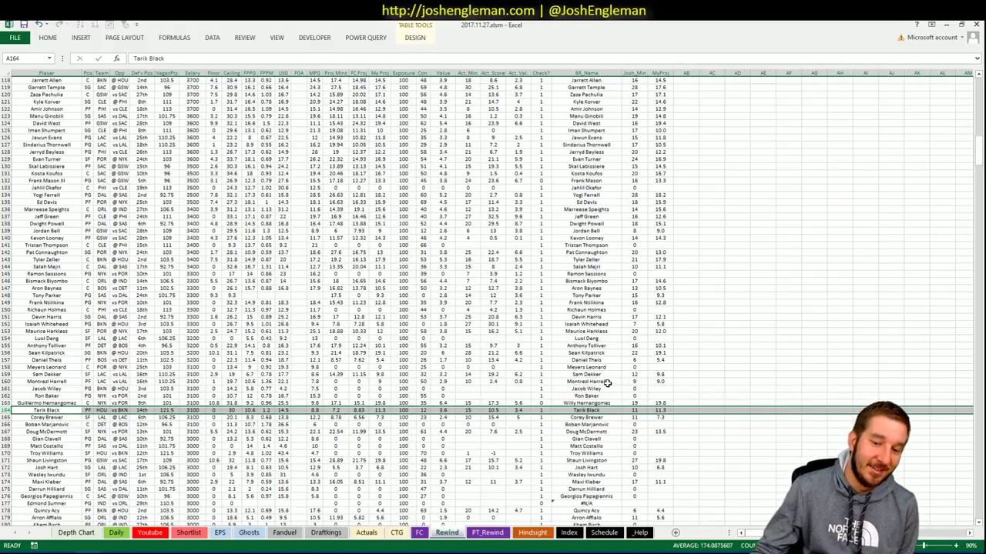
Return to PT_Rewind and scroll up to the top of the rewind table.
{"action": "left_click", "coordinate": [485, 533]}
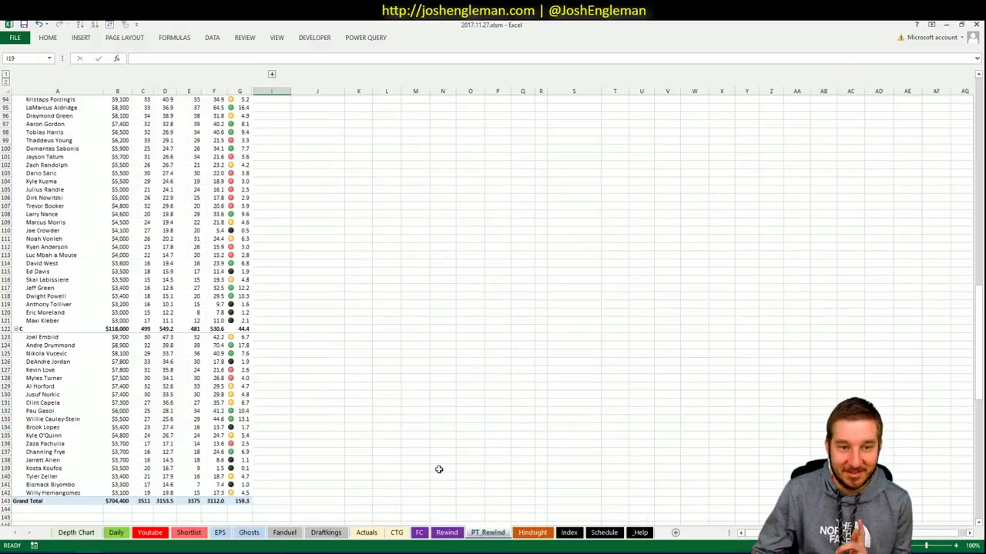
{"action": "scroll", "coordinate": [417, 455], "scroll_direction": "up", "scroll_amount": 13}
{"action": "scroll", "coordinate": [418, 456], "scroll_direction": "up", "scroll_amount": 18}
Switch from Excel to Chrome showing the contest screenshot in iCloud Photos.
{"action": "left_click", "coordinate": [773, 339]}
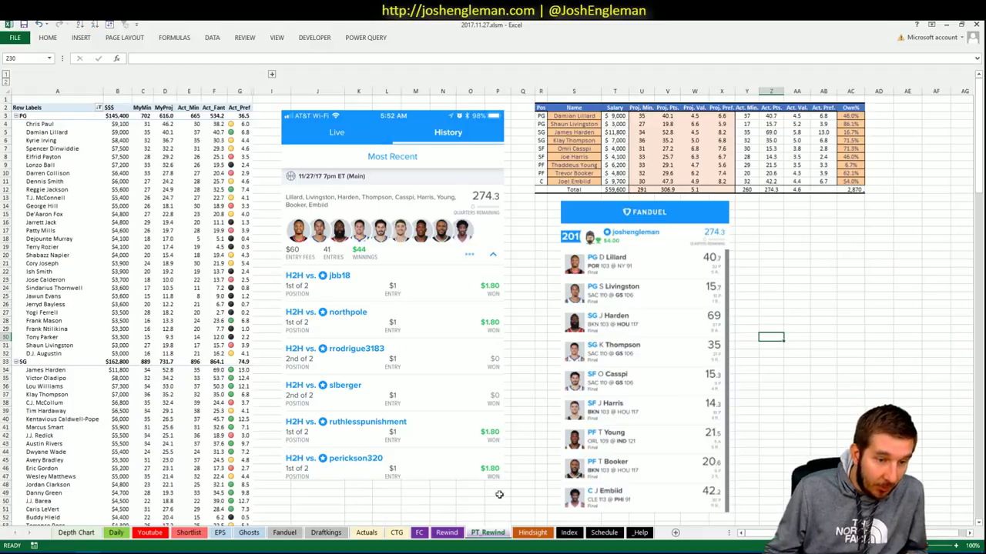
Switch to Chrome's YouTube tab with Creator Studio's Channel > Monetization page.
{"action": "left_click", "coordinate": [38, 553]}
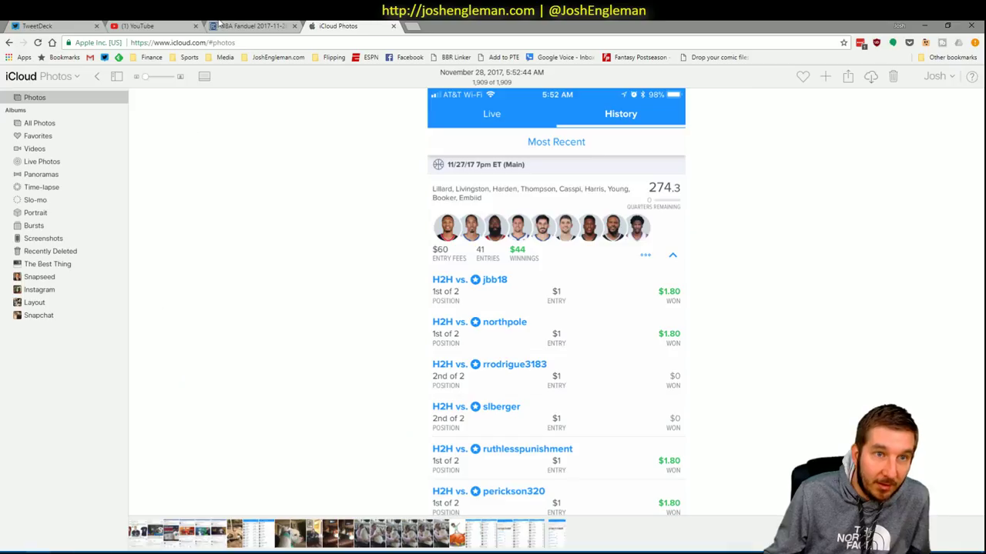
{"action": "left_click", "coordinate": [146, 26]}
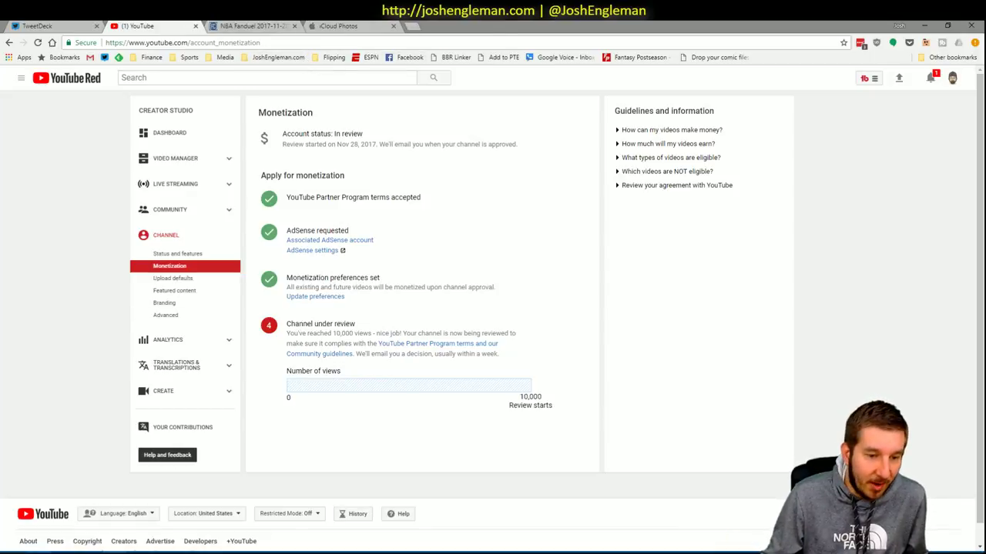
Bring the 2017.11.27 workbook back to the front on its PT_Rewind sheet.
{"action": "left_click", "coordinate": [116, 520]}
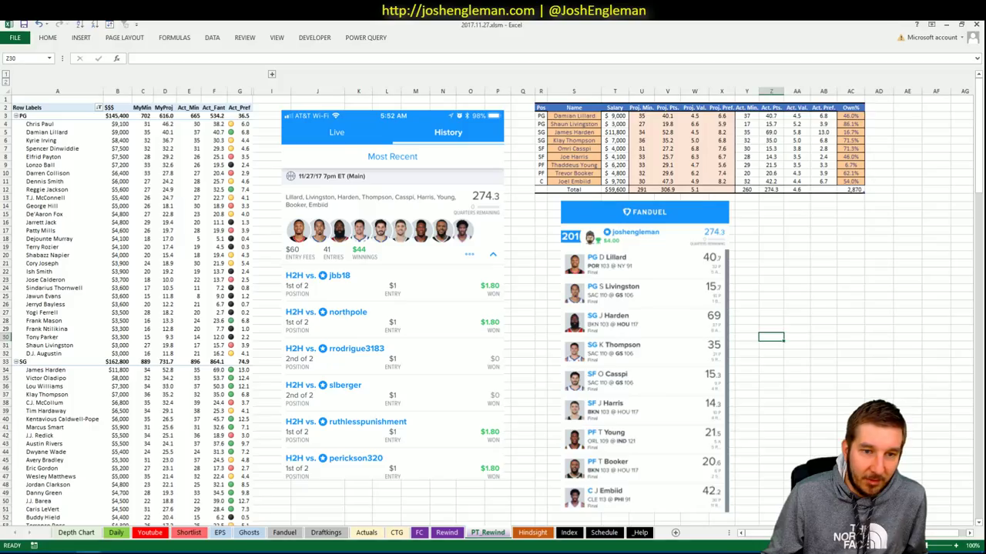